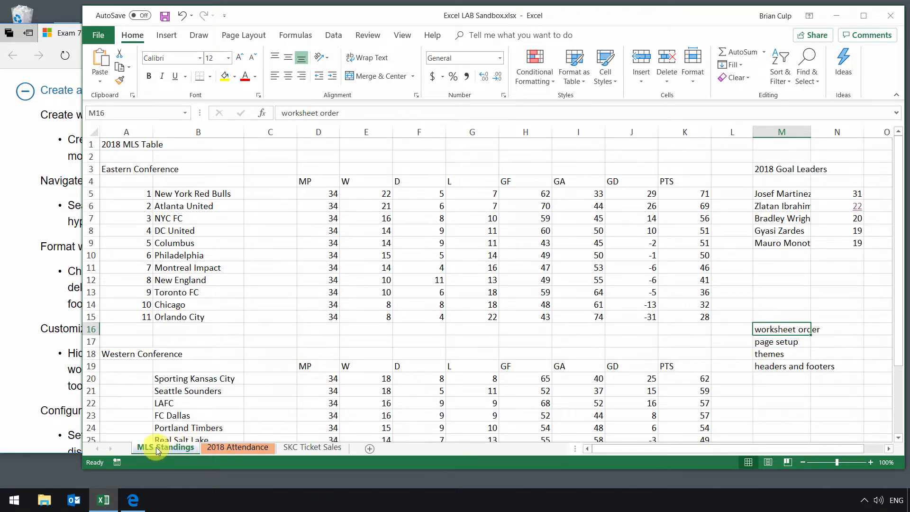
Move the MLS Standings worksheet after 2018 Attendance, view SKC Ticket Sales, and return MLS Standings to the first position.
mouse_move(152, 447)
mouse_down()
mouse_move(346, 448)
mouse_move(281, 449)
mouse_up()
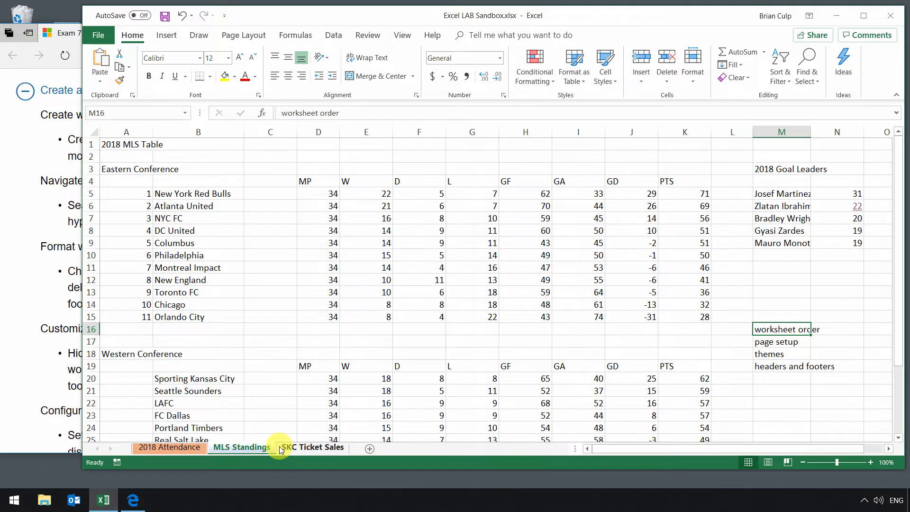
click(314, 448)
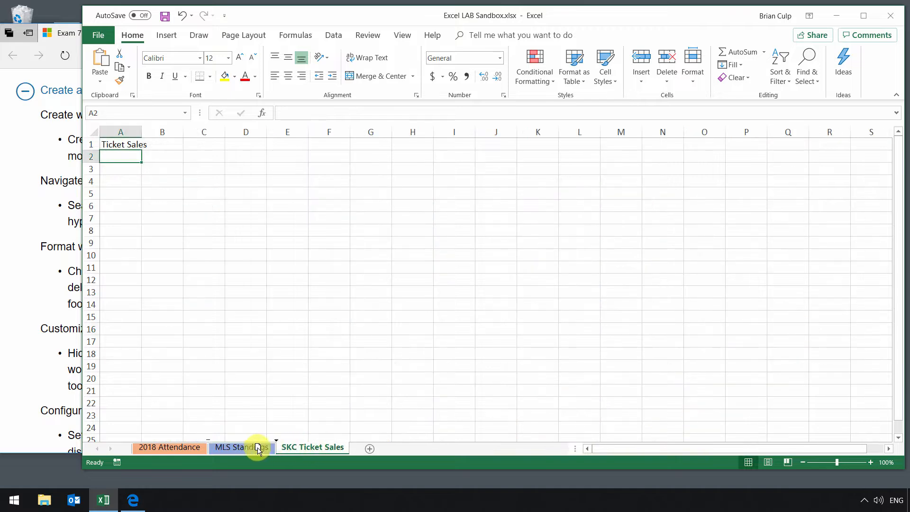
mouse_move(258, 449)
mouse_down()
mouse_move(163, 447)
mouse_move(348, 453)
mouse_up()
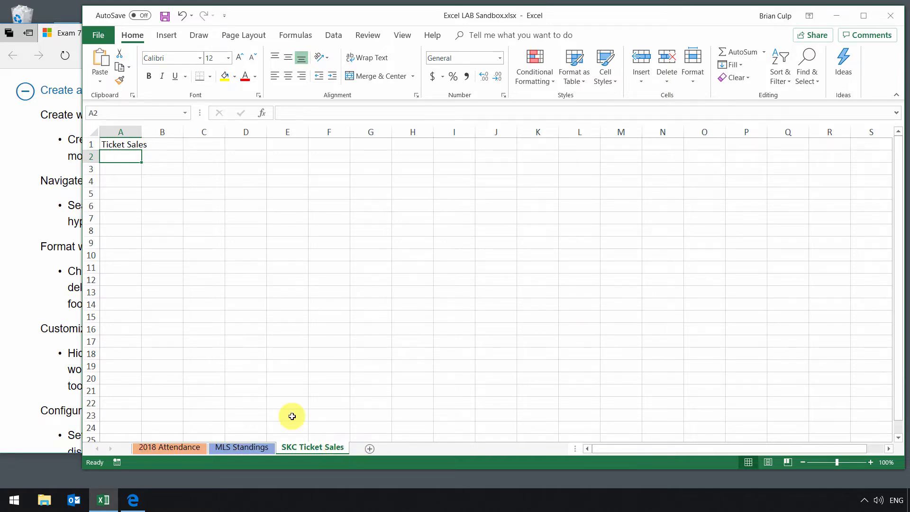
mouse_move(249, 447)
mouse_down()
mouse_move(147, 451)
mouse_move(157, 451)
mouse_up()
click(172, 448)
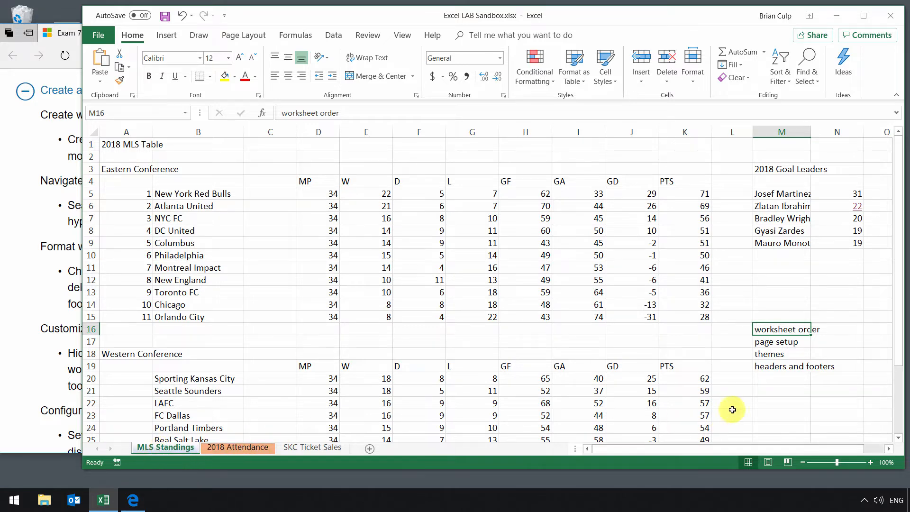
Review the page orientation and paper size options for the MLS Standings worksheet.
click(770, 342)
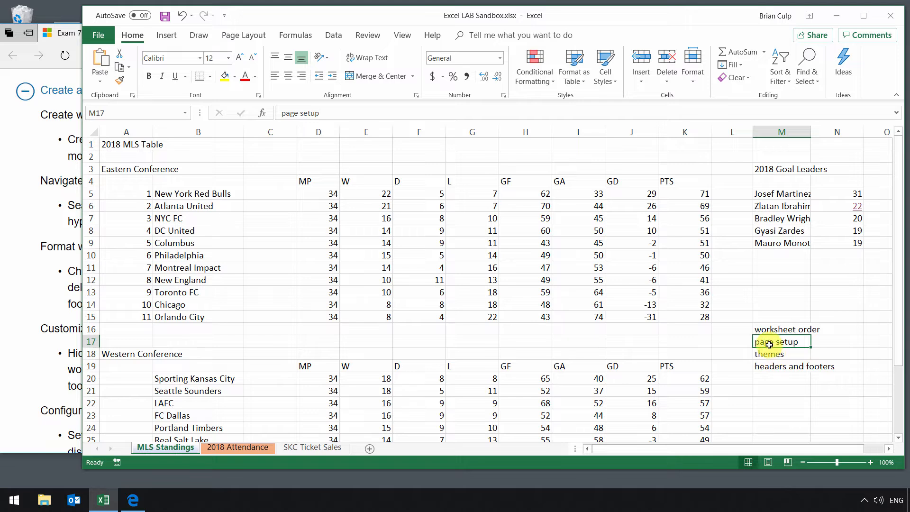
click(252, 36)
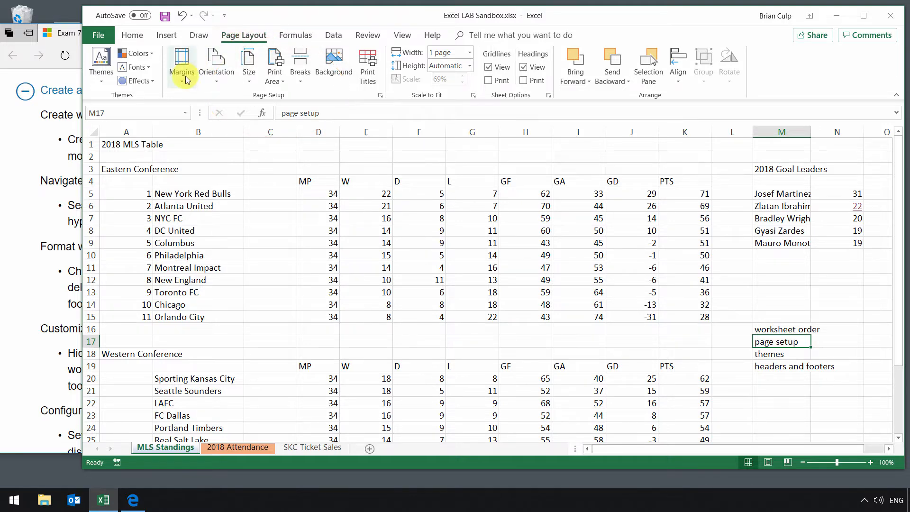
click(218, 78)
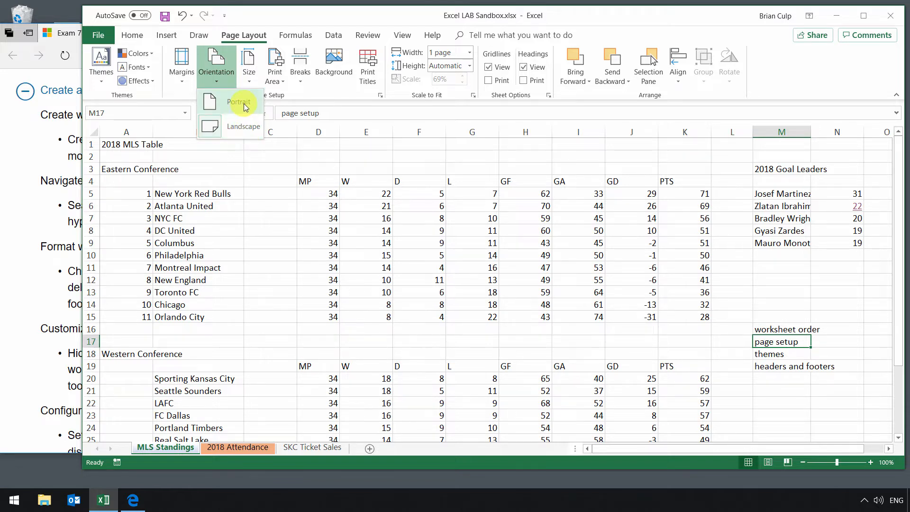
click(249, 81)
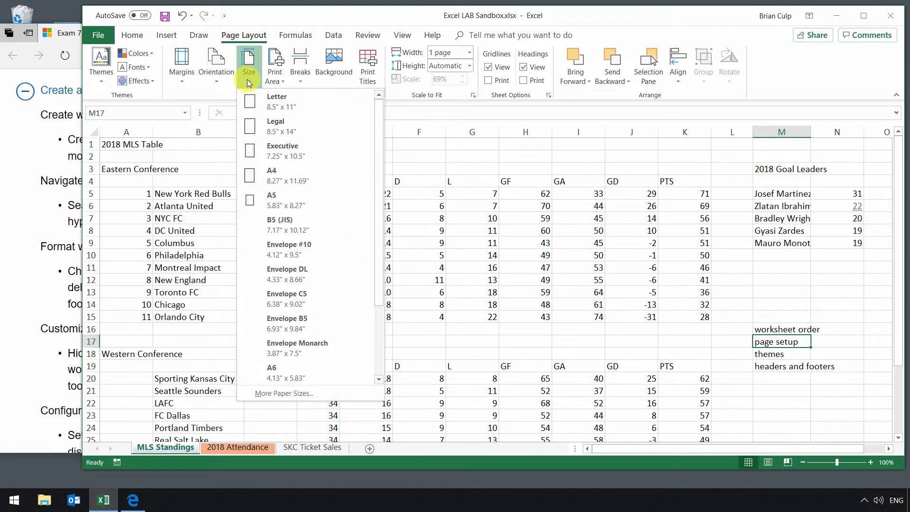
click(249, 78)
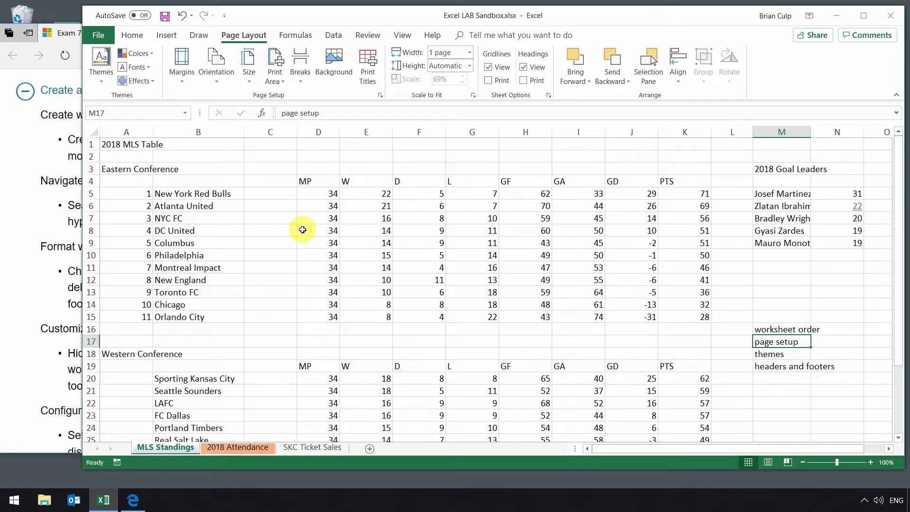
Examine the margin presets and custom margin settings in Page Setup, and close them without changing anything.
click(183, 84)
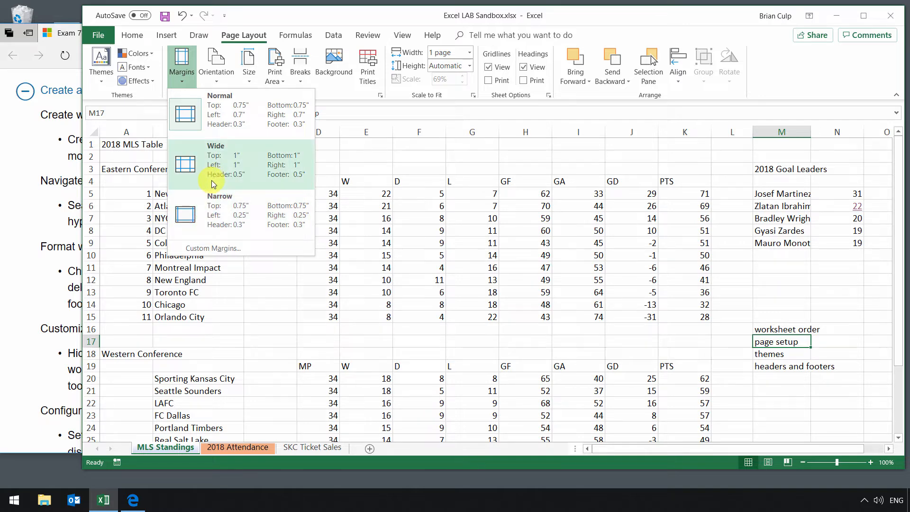
click(218, 246)
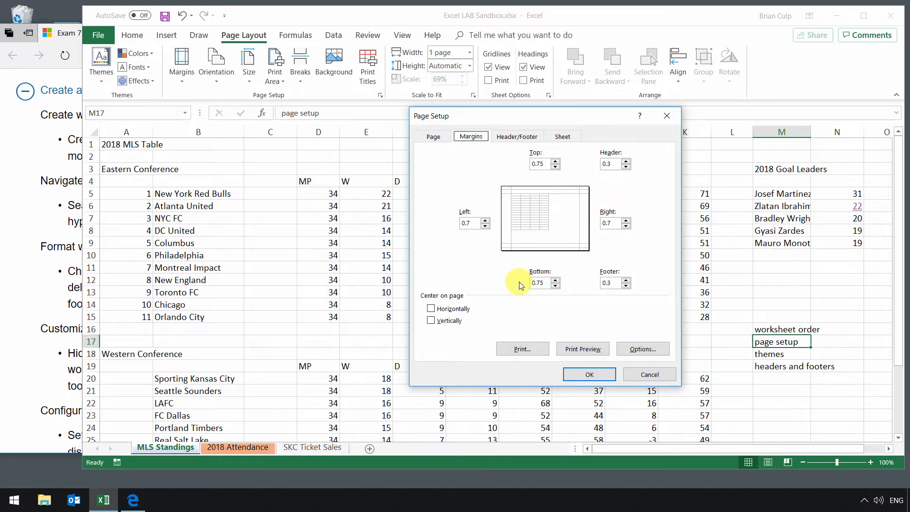
double_click(537, 285)
click(649, 375)
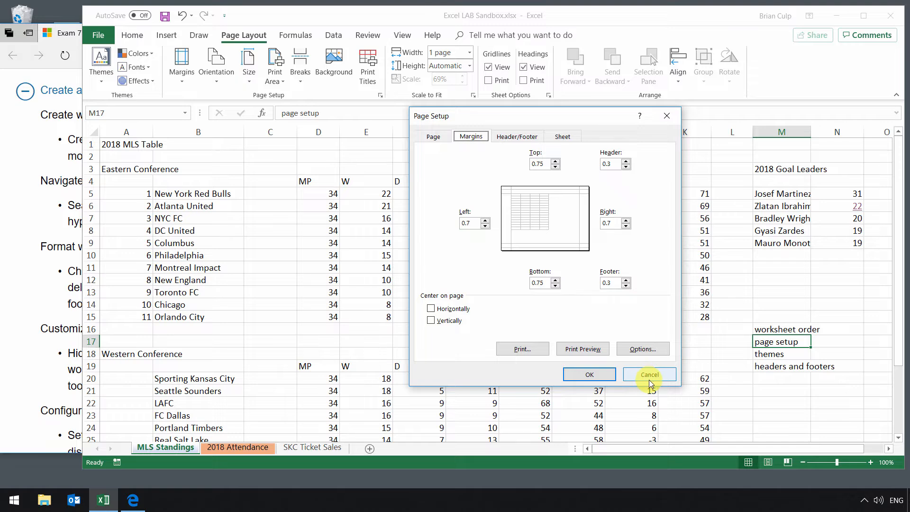
click(651, 376)
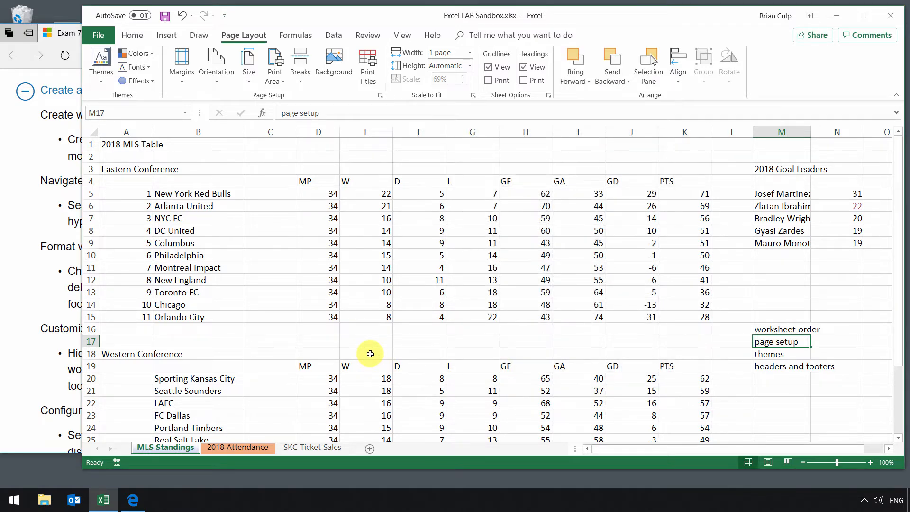
Try the Gallery theme on the workbook and undo the theme change.
click(770, 355)
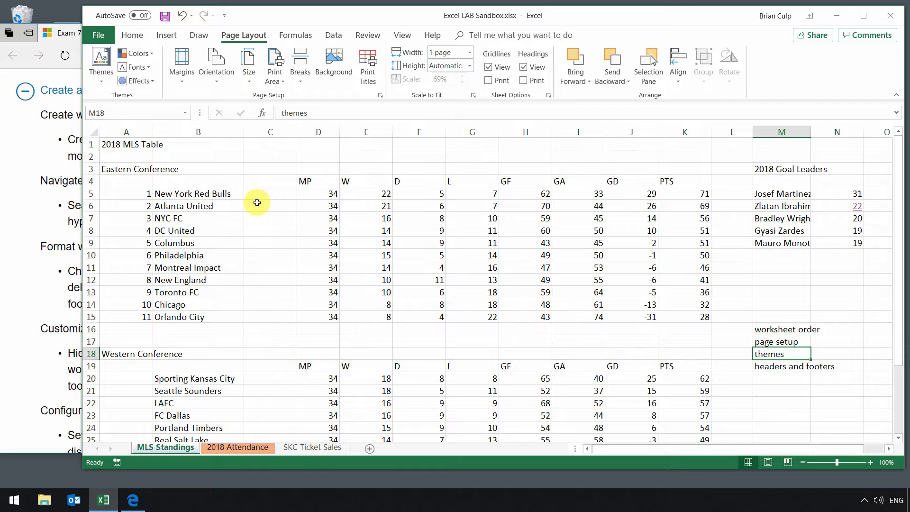
click(98, 79)
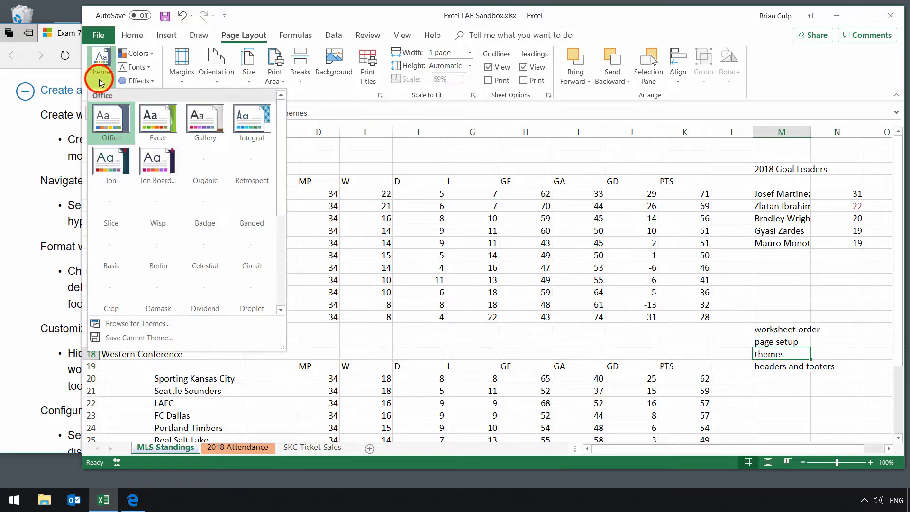
click(206, 118)
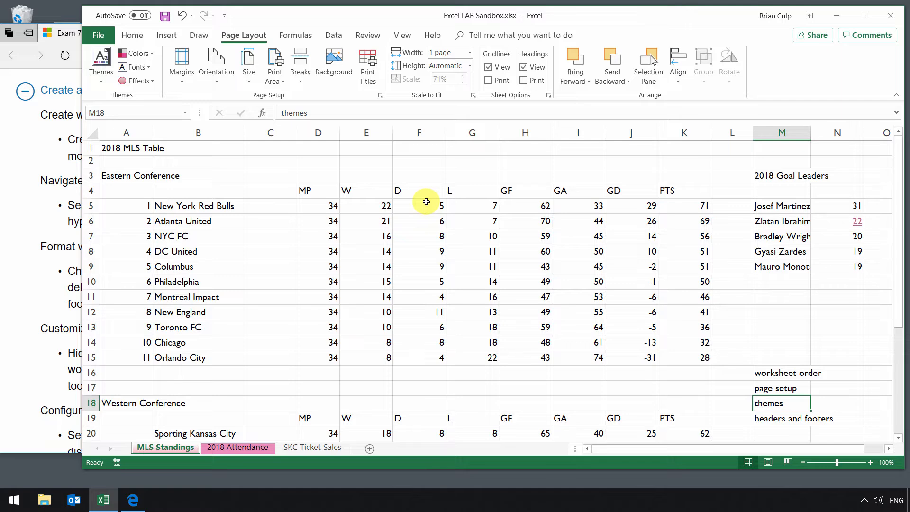
key(ctrl+z)
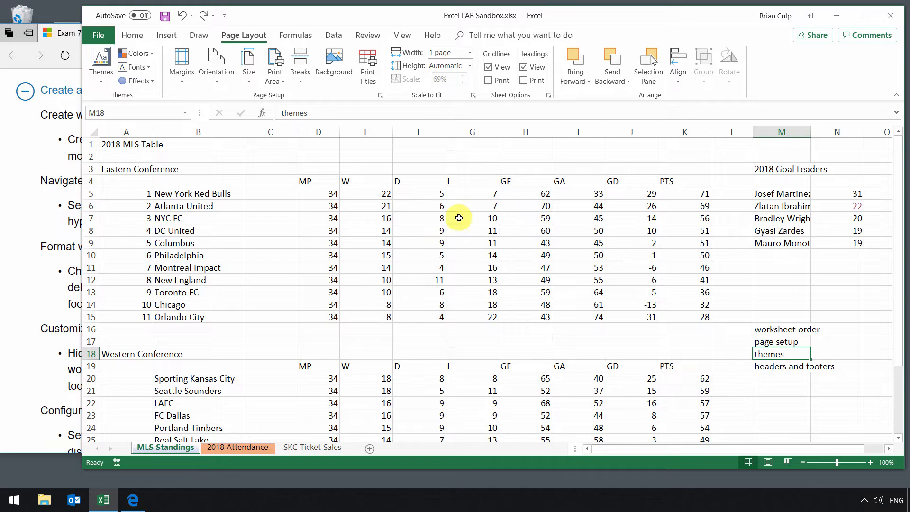
Add a header to MLS Standings and insert the Number of Pages element in its left section.
click(765, 370)
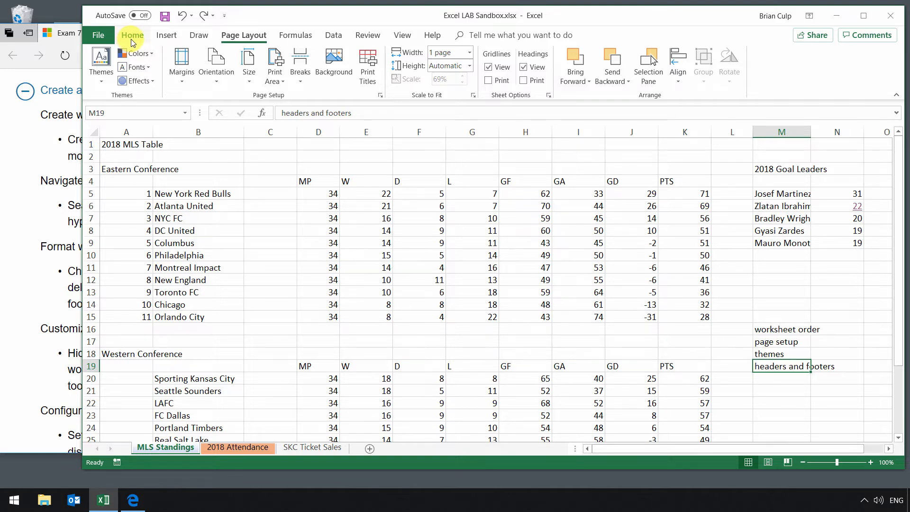
click(163, 36)
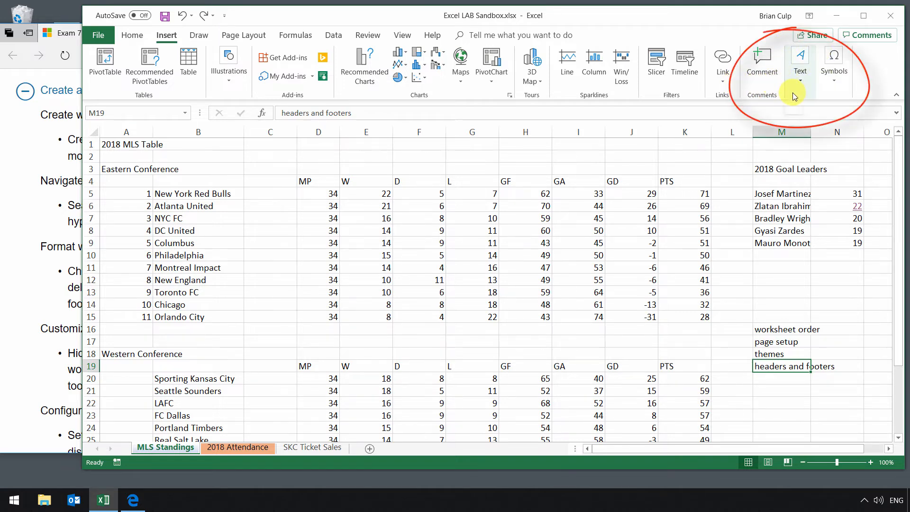
click(801, 83)
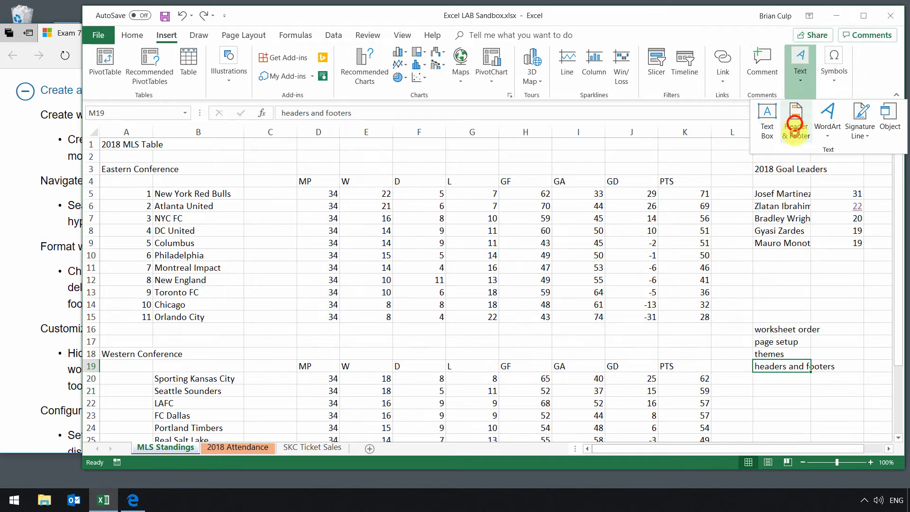
click(796, 127)
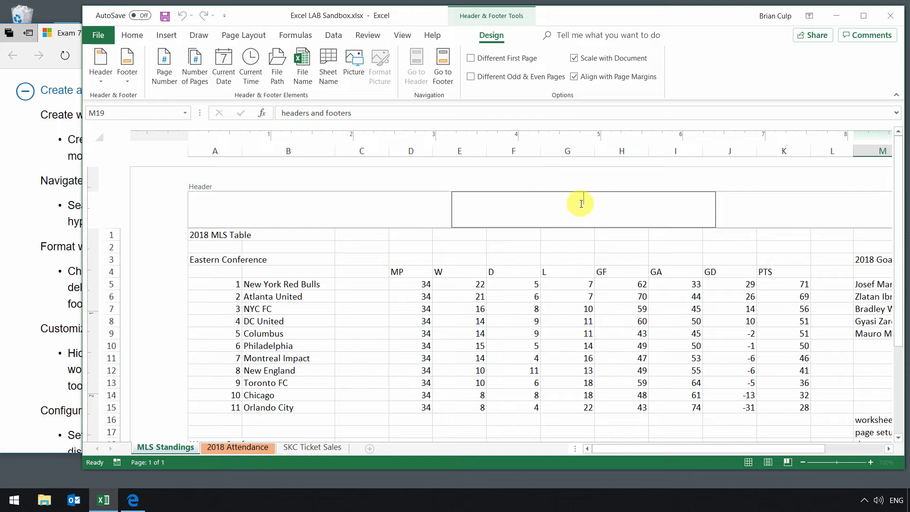
click(332, 205)
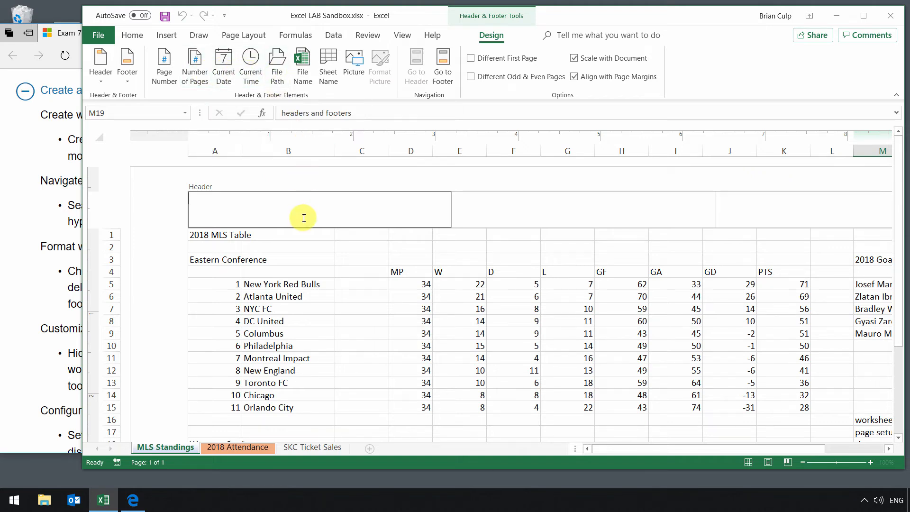
click(198, 81)
Go to the worksheet's footer and apply the preset footer that shows the sheet name MLS Standings.
click(444, 71)
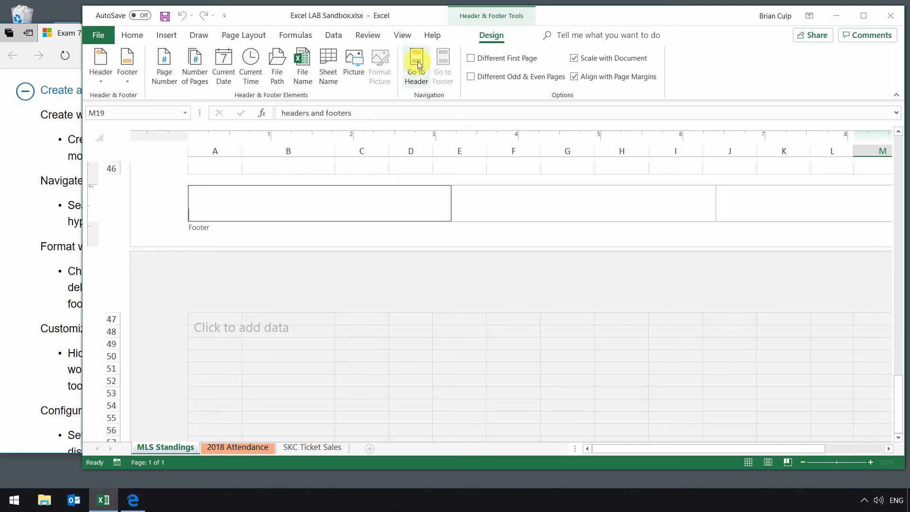
click(417, 65)
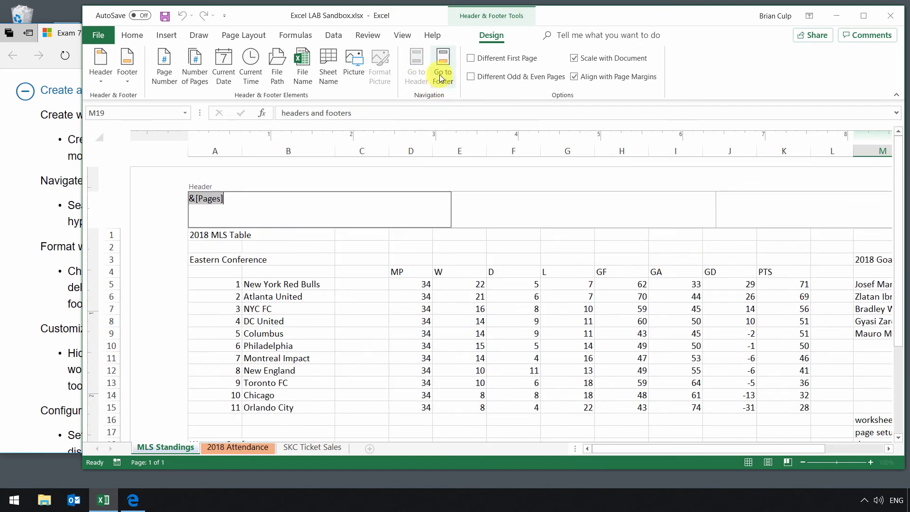
click(441, 76)
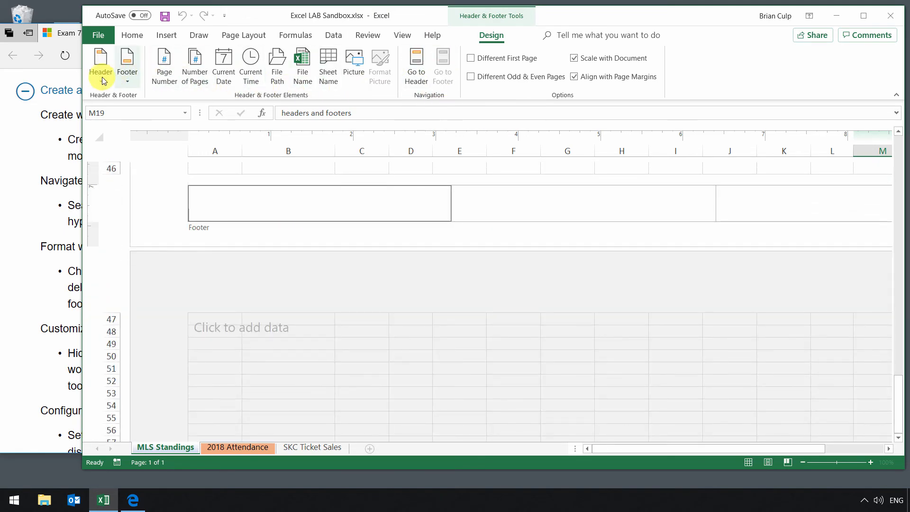
click(128, 76)
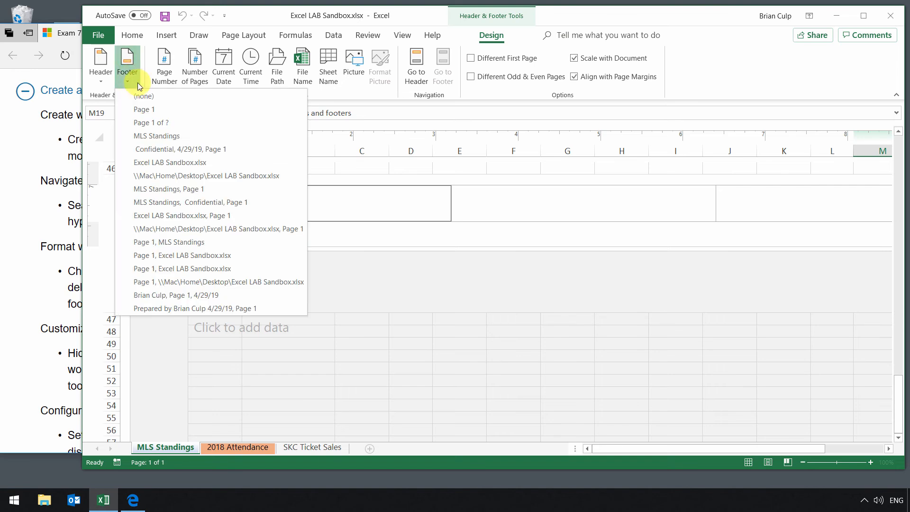
click(158, 137)
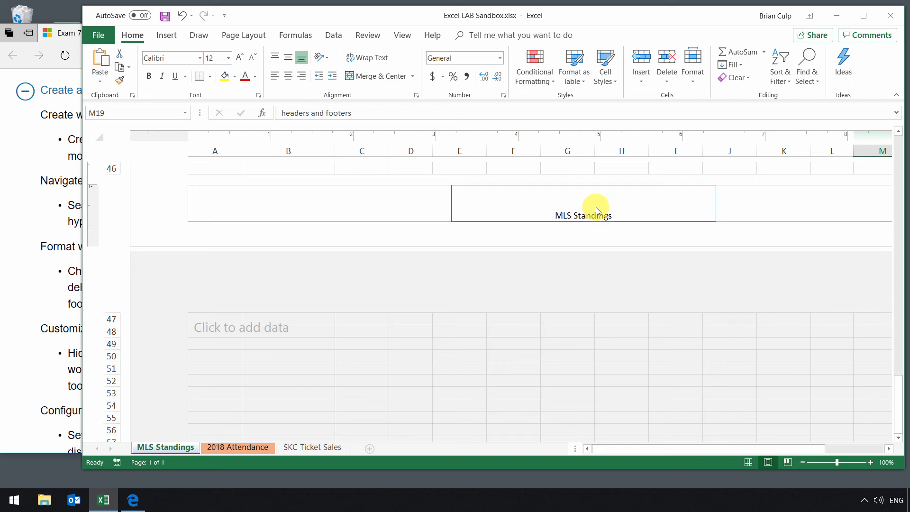
Select cell A1, return the worksheet to Normal view, and switch to the Exam 77-727 page in the browser.
scroll(501, 241, up, 10)
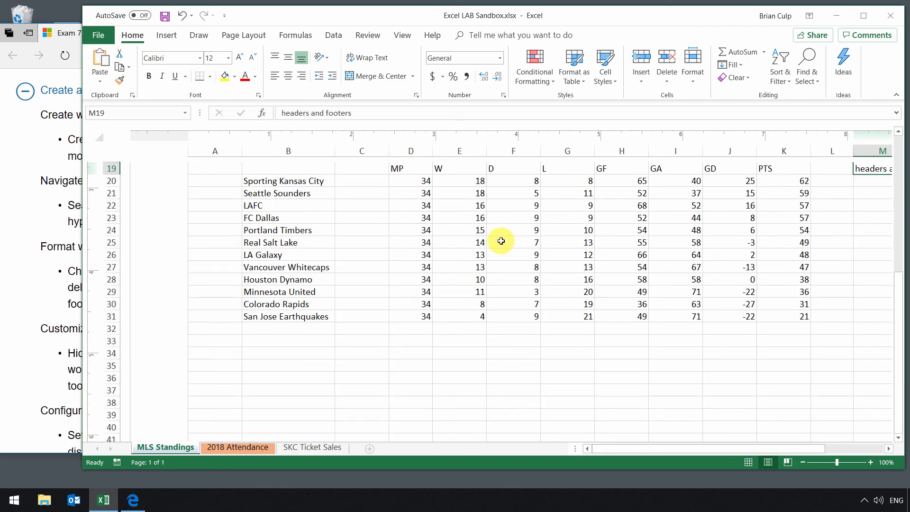
scroll(501, 241, up, 7)
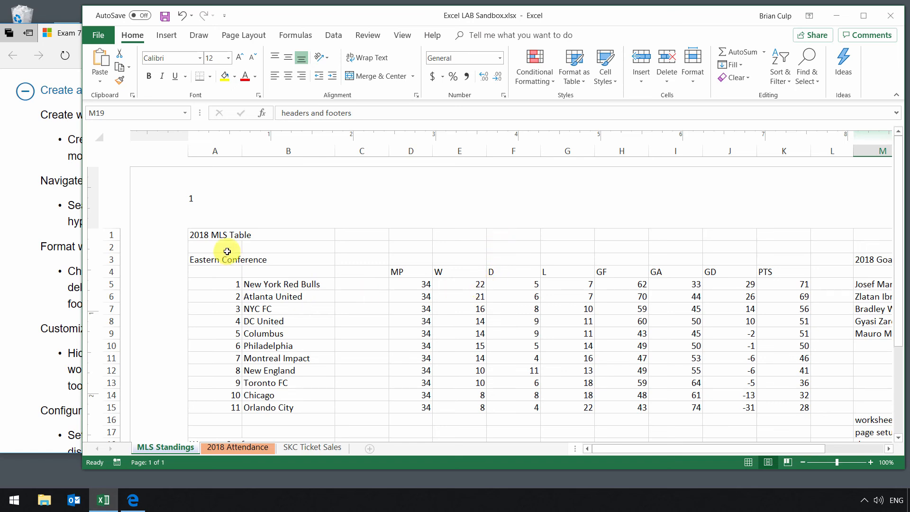
click(218, 235)
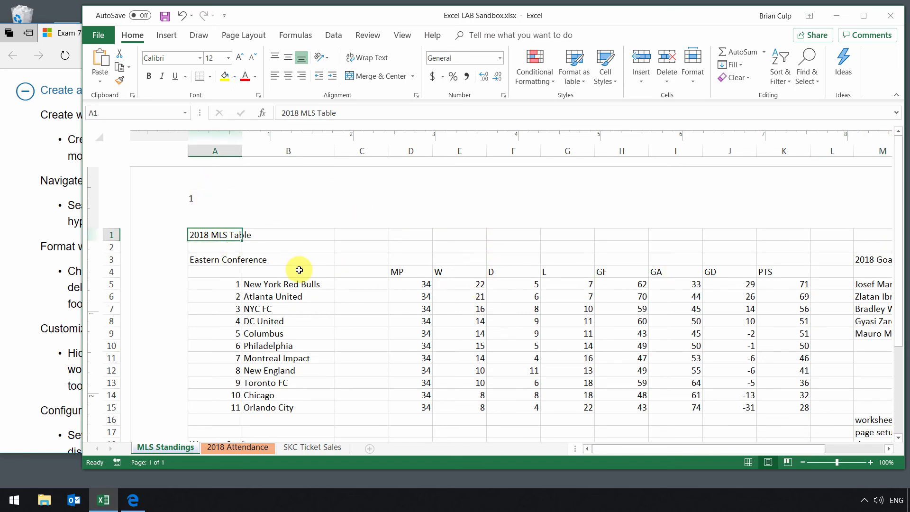
click(403, 35)
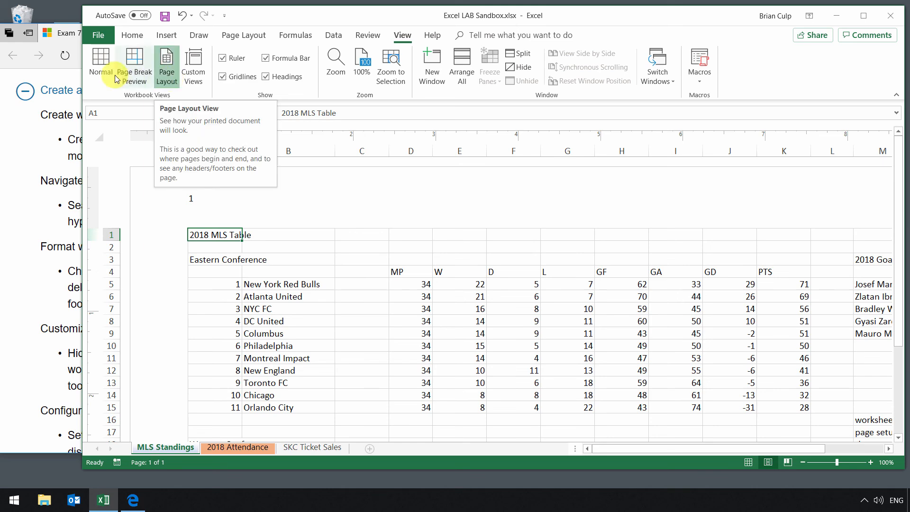
click(100, 72)
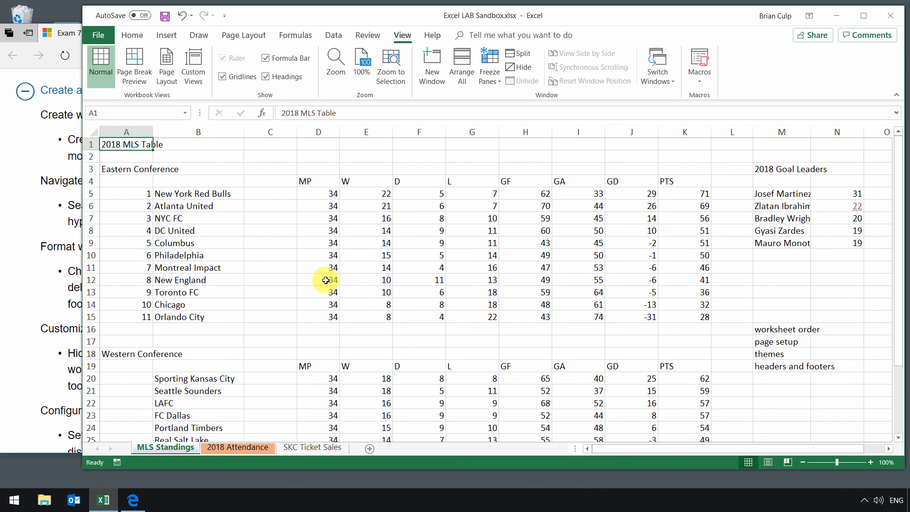
click(38, 287)
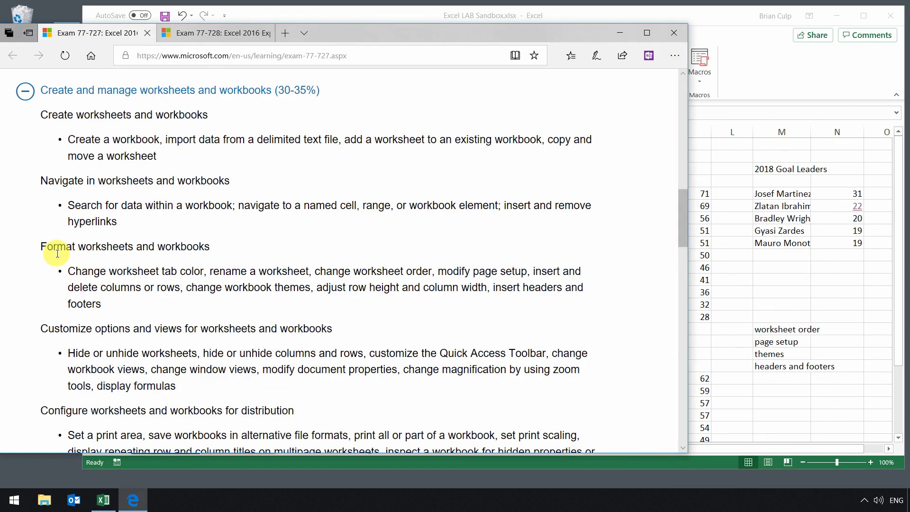